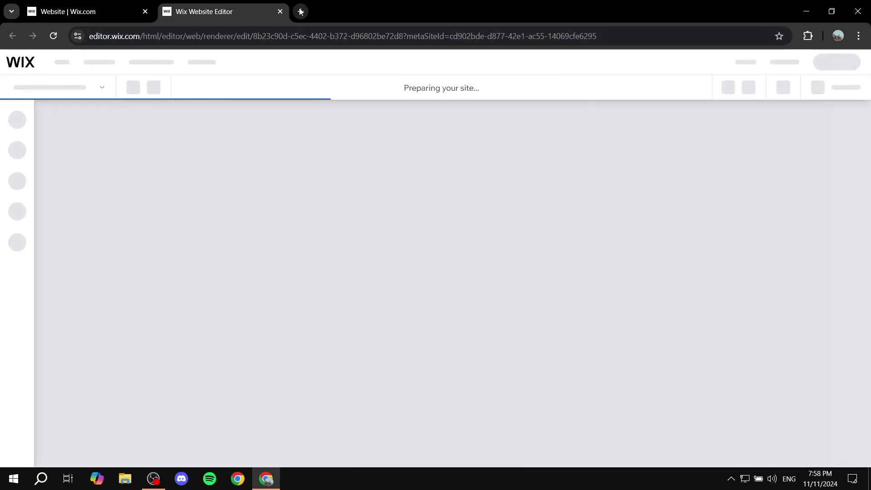
# Step: Open a new Chrome tab and go to commoninja.com
pyautogui.click(300, 11)
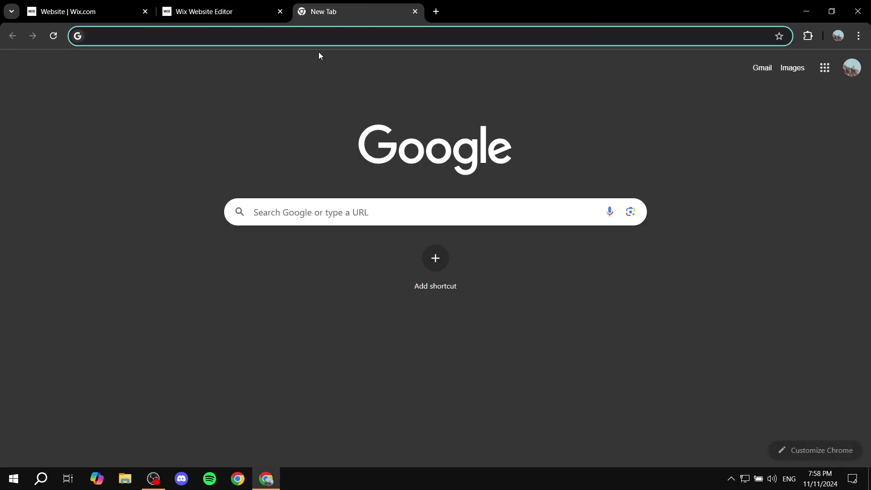
pyautogui.write('common')
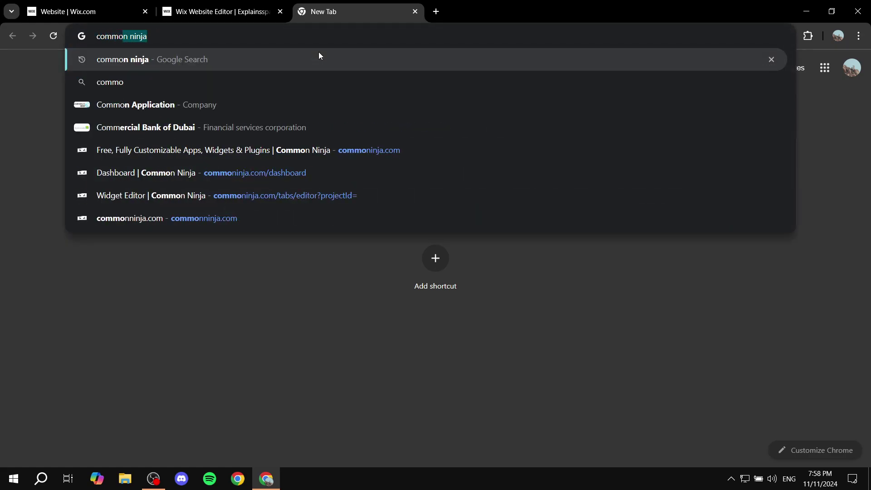
pyautogui.write('in')
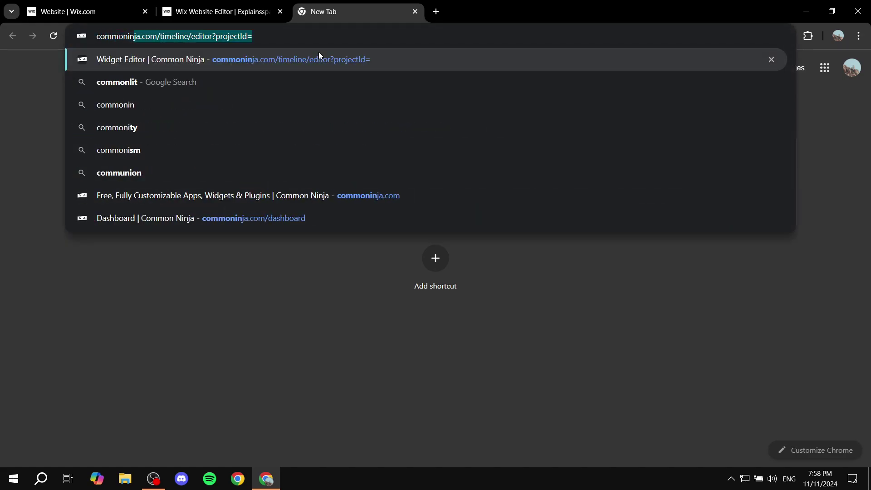
pyautogui.write('ja.com')
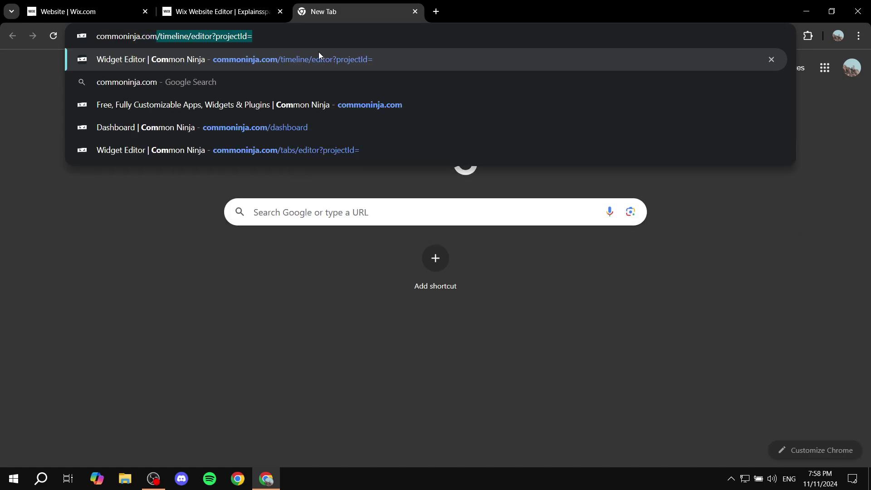
pyautogui.press('Delete')
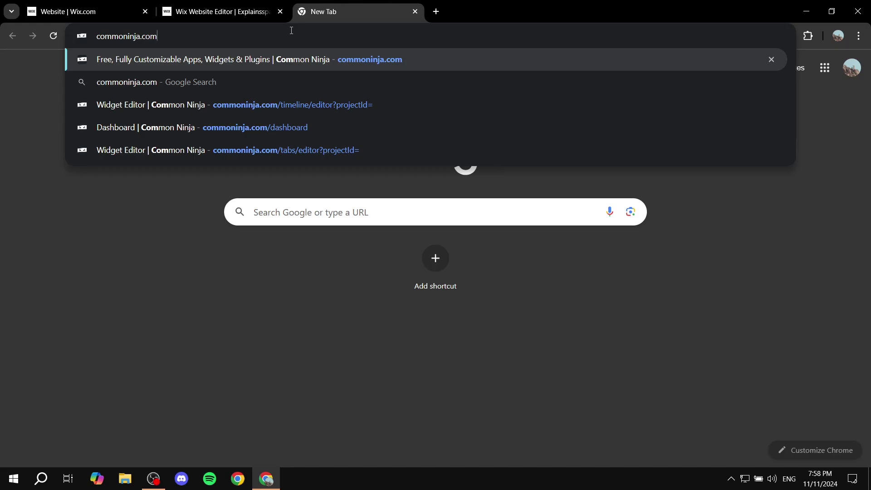
pyautogui.press('Return')
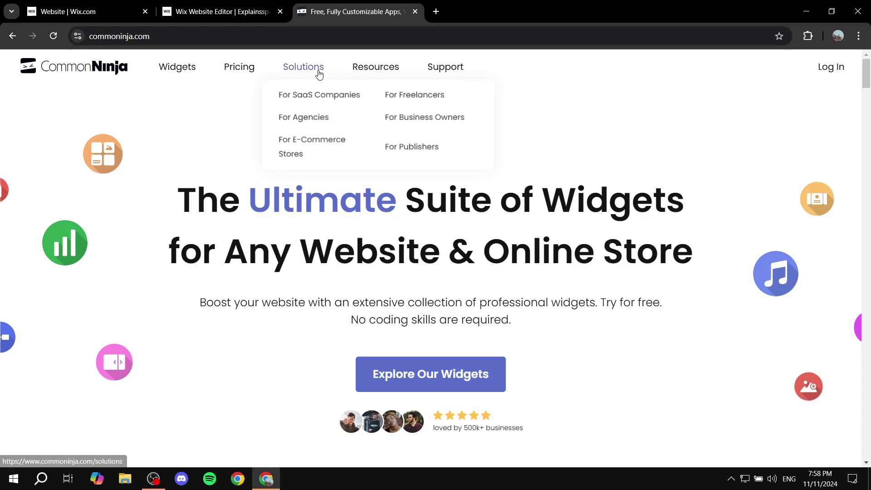
# Step: In the Wix editor, add a blank section above the comments, then return to Common Ninja
pyautogui.click(218, 11)
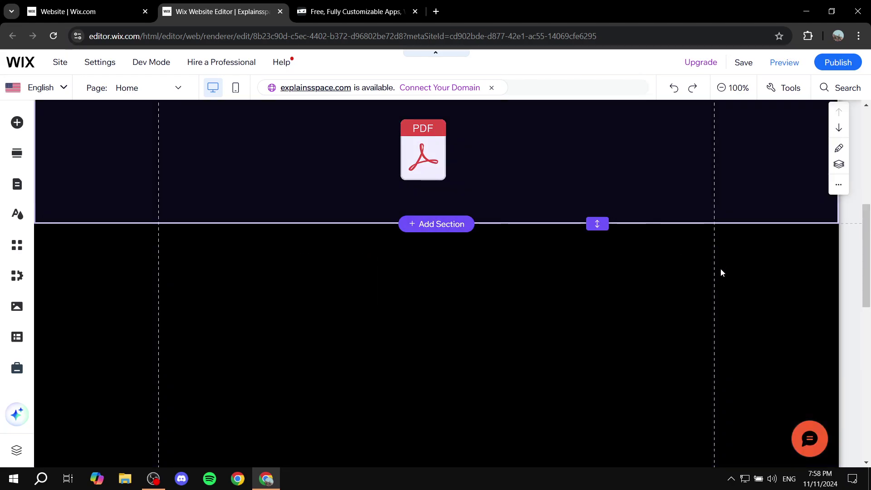
pyautogui.click(727, 281)
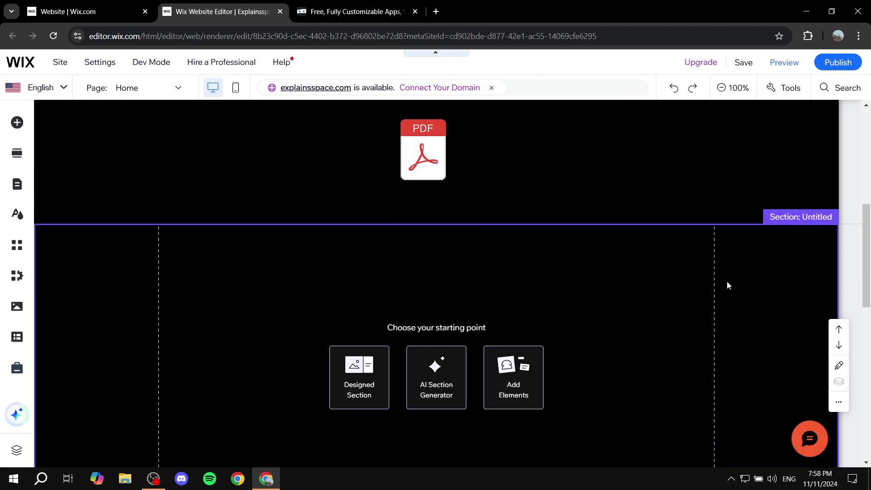
pyautogui.scroll(-3, 486, 250)
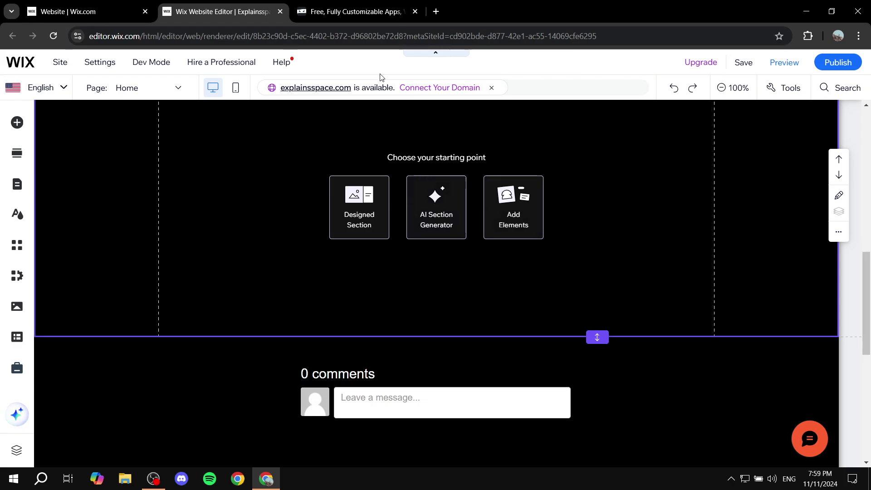
pyautogui.click(349, 11)
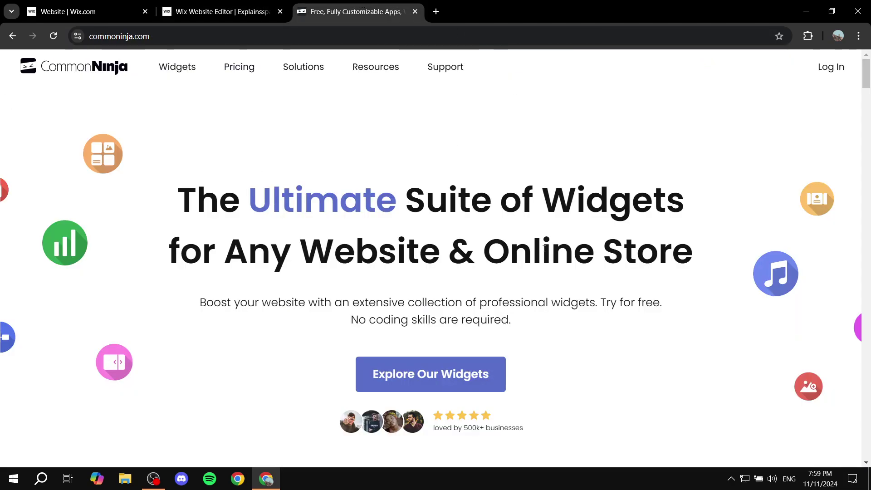
# Step: Log in, search the widget catalog for 'prog' and create a Progress Bars widget
pyautogui.click(826, 72)
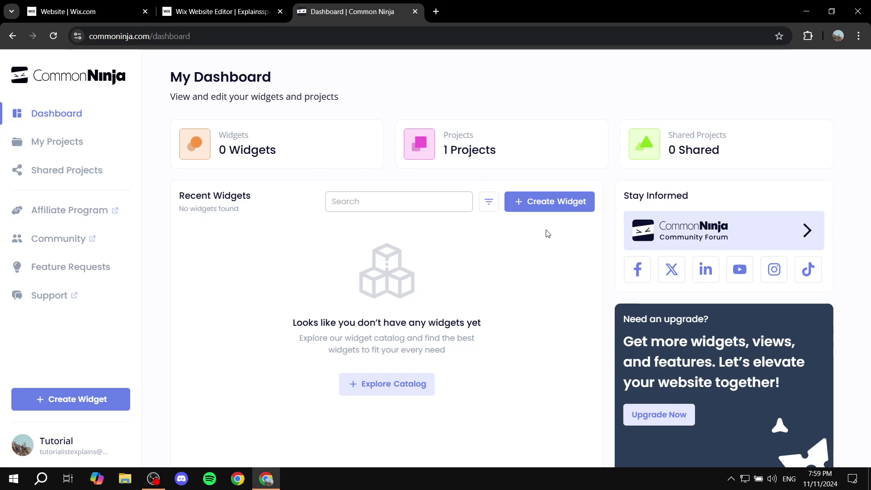
pyautogui.click(559, 203)
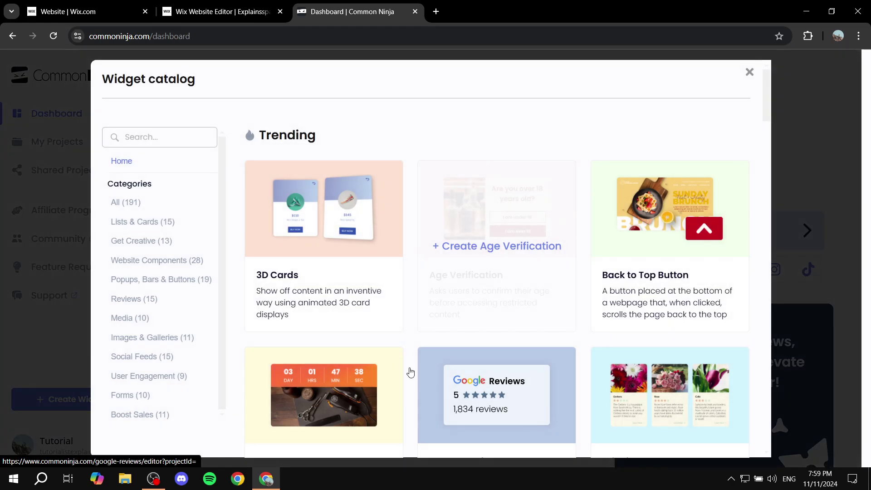
pyautogui.click(172, 142)
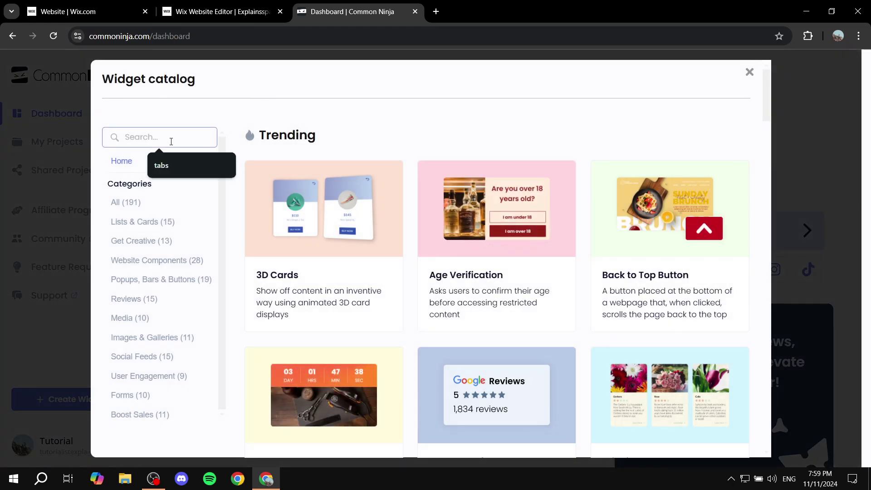
pyautogui.write('proges')
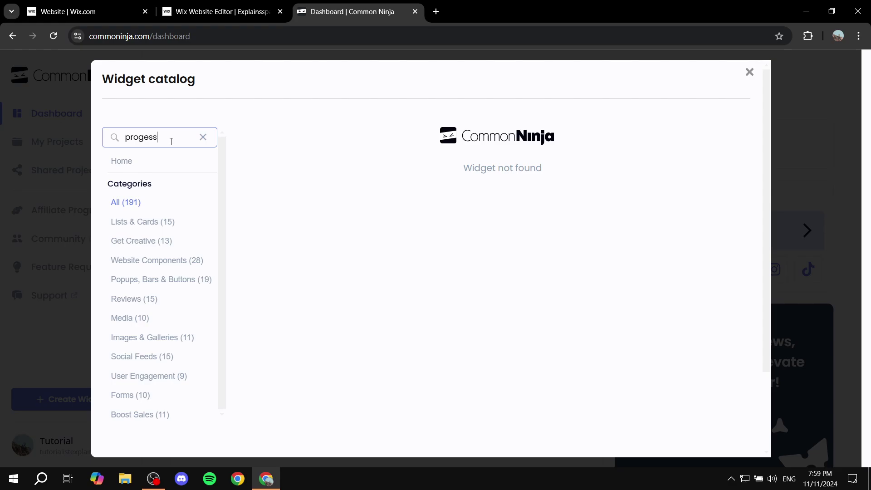
pyautogui.hotkey('ctrl', 'a')
pyautogui.press('BackSpace')
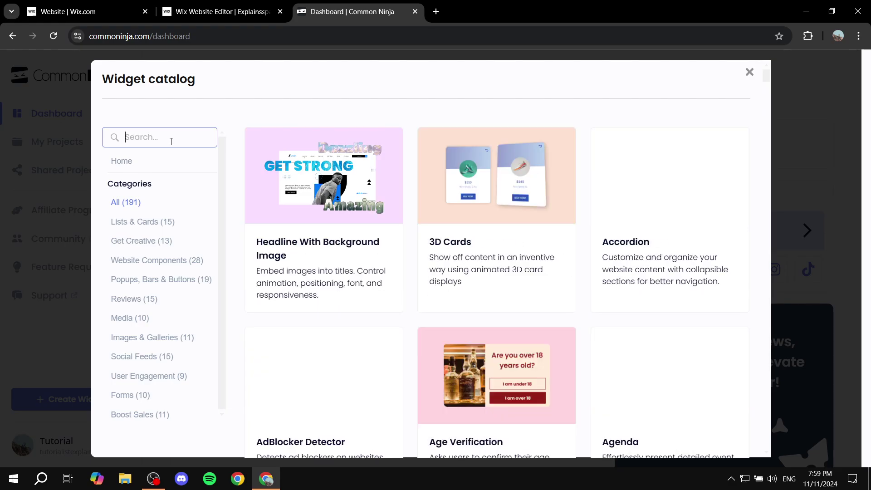
pyautogui.write('prog')
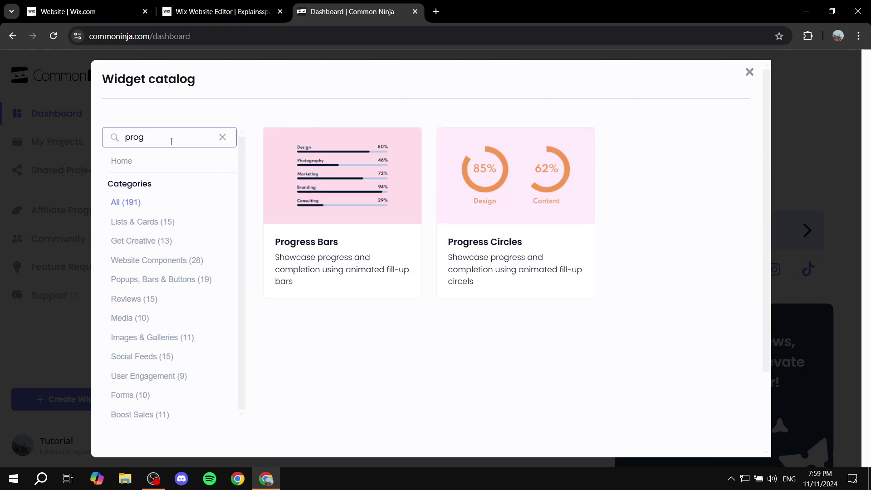
pyautogui.moveTo(358, 179)
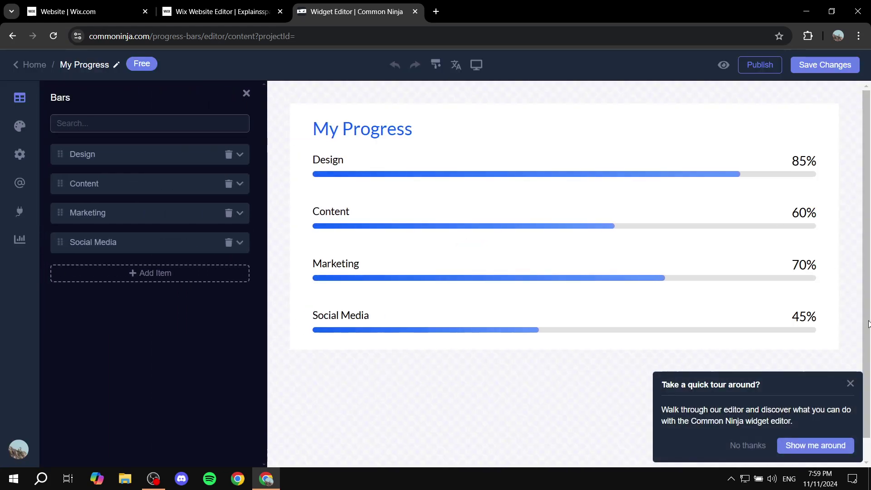
# Step: Decline the editor tour and rename the first bar from Design to 'Test'
pyautogui.click(738, 446)
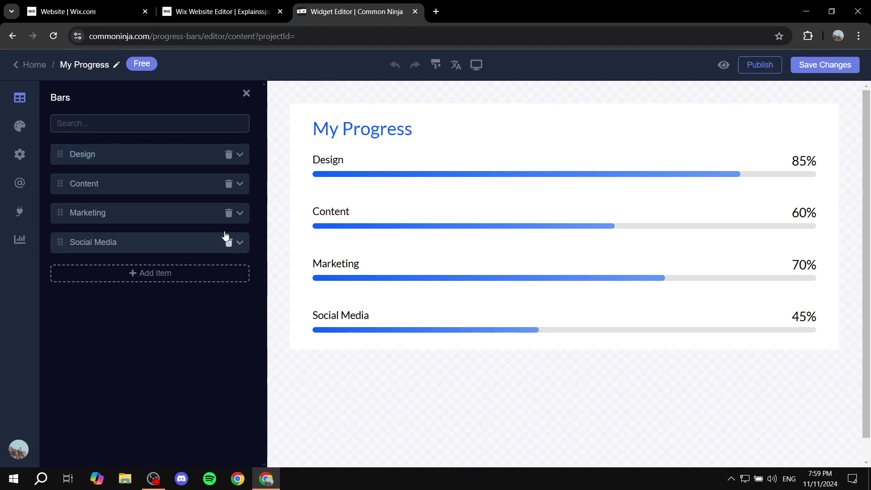
pyautogui.click(241, 157)
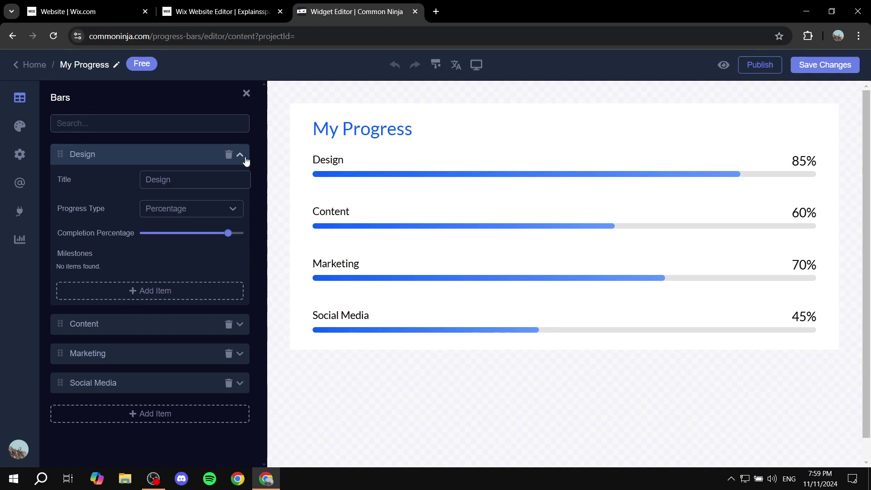
pyautogui.doubleClick(158, 180)
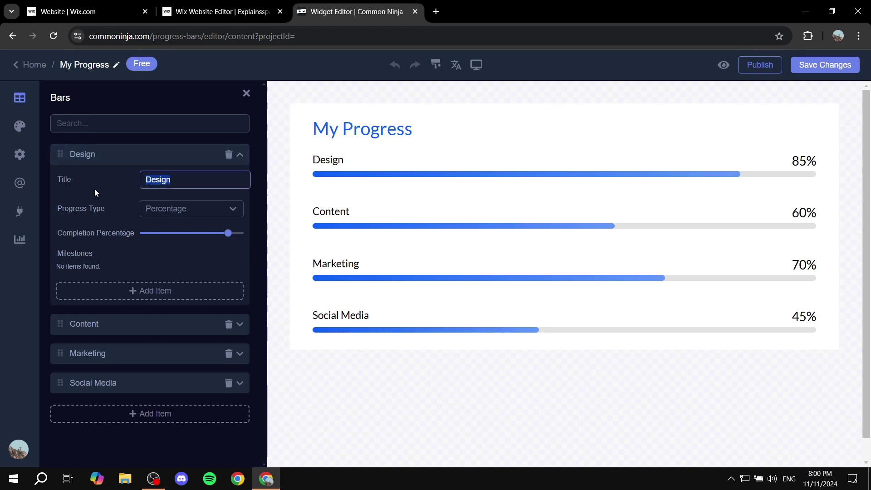
pyautogui.write('Test')
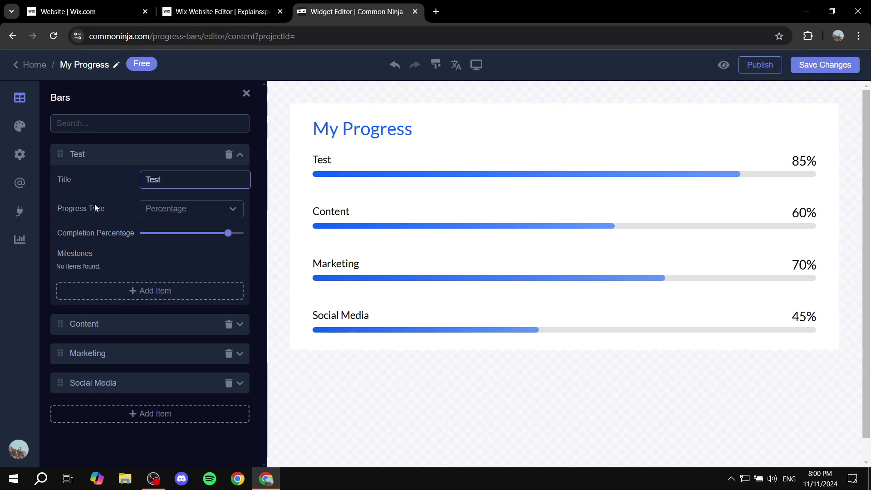
# Step: Set the Test bar to Percentage type at 50%, leaving Content unchanged
pyautogui.moveTo(106, 209); pyautogui.dragTo(82, 211)
pyautogui.click(175, 209)
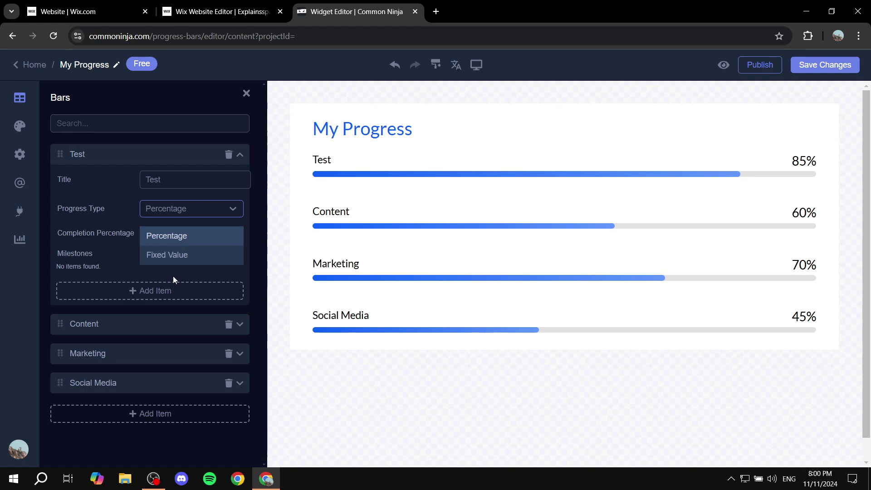
pyautogui.click(175, 257)
pyautogui.click(216, 213)
pyautogui.click(198, 237)
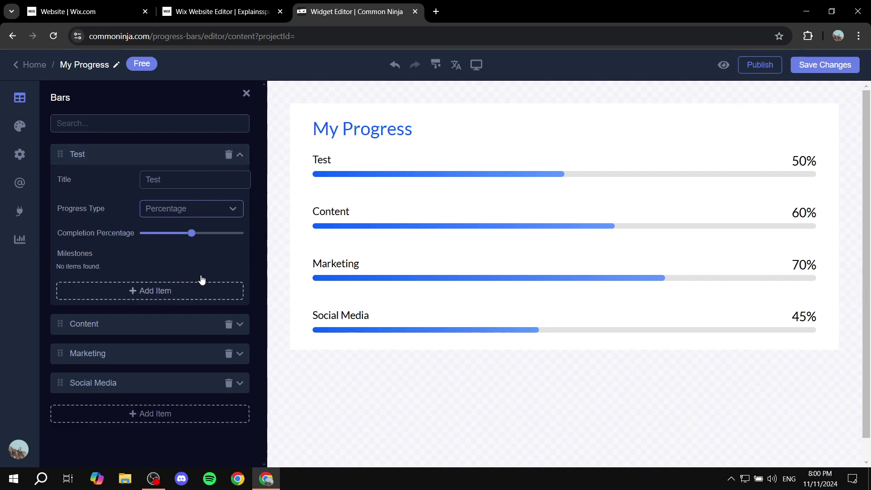
pyautogui.click(240, 154)
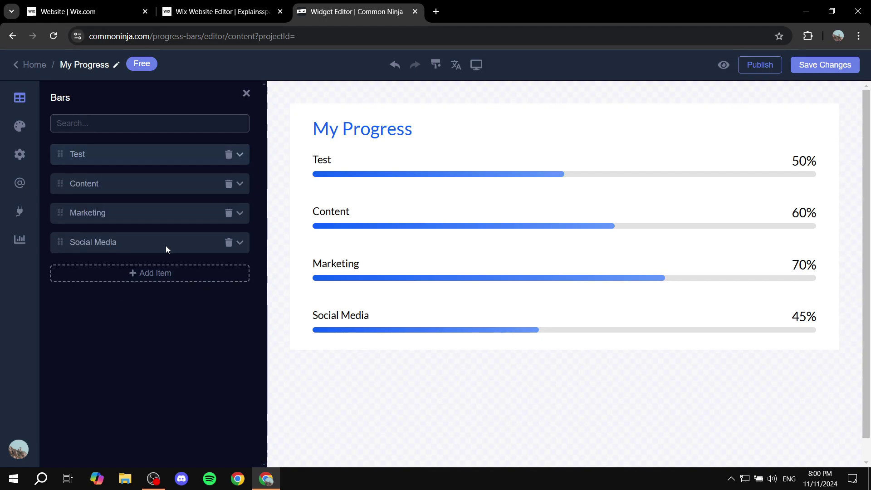
pyautogui.click(241, 184)
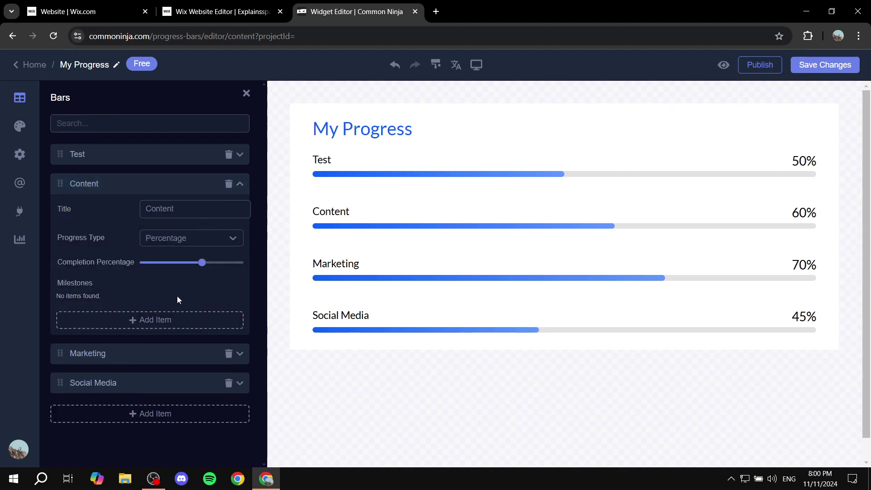
pyautogui.click(242, 187)
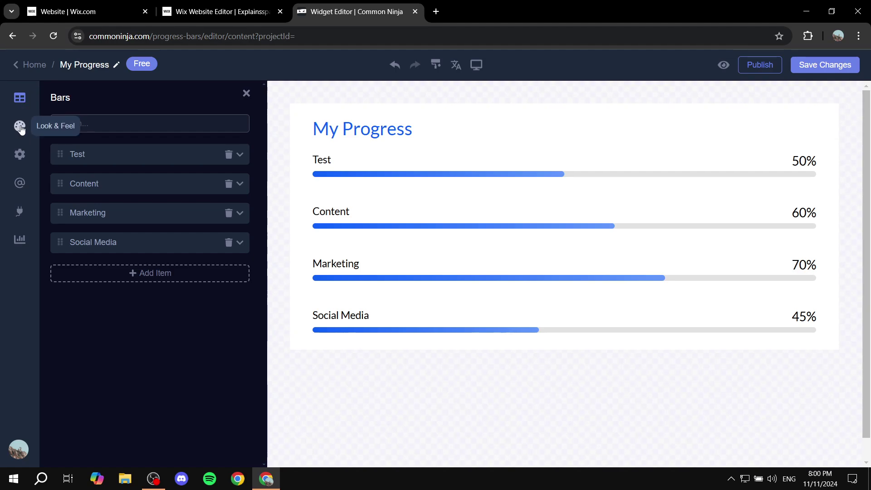
# Step: Try label layouts, keeping percentages at the right end of the bars
pyautogui.click(23, 129)
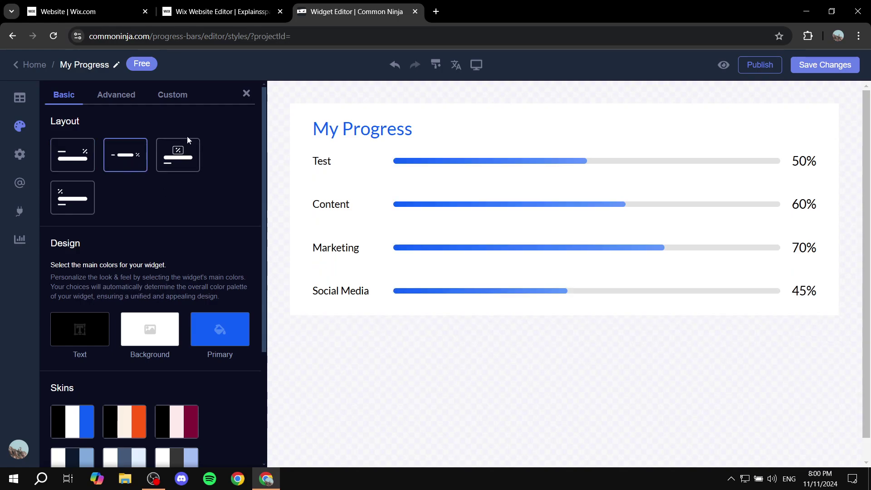
pyautogui.click(184, 150)
pyautogui.click(84, 212)
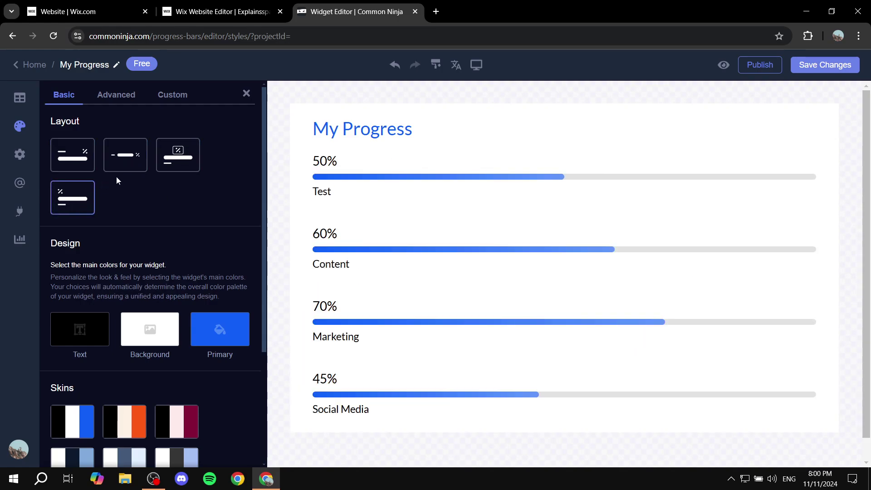
pyautogui.click(136, 157)
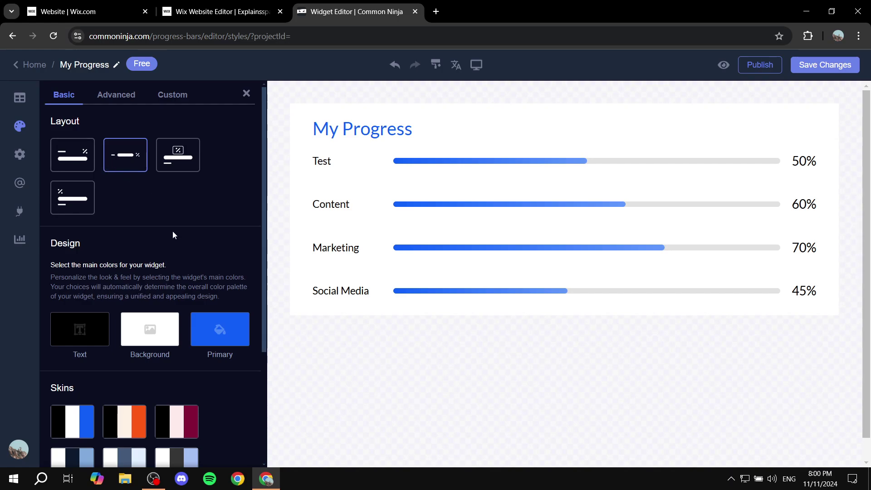
# Step: Shift the primary colour toward red and darken the background to grey
pyautogui.scroll(-3, 172, 230)
pyautogui.click(227, 227)
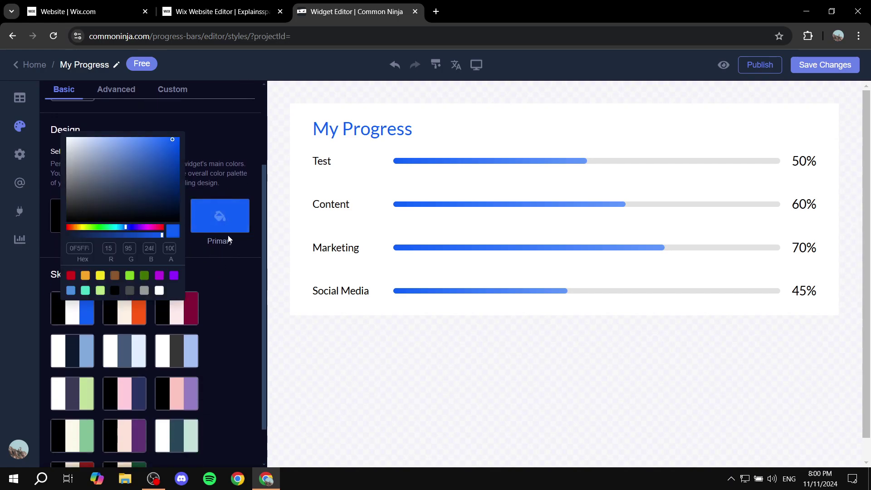
pyautogui.click(156, 227)
pyautogui.moveTo(166, 230); pyautogui.dragTo(168, 230)
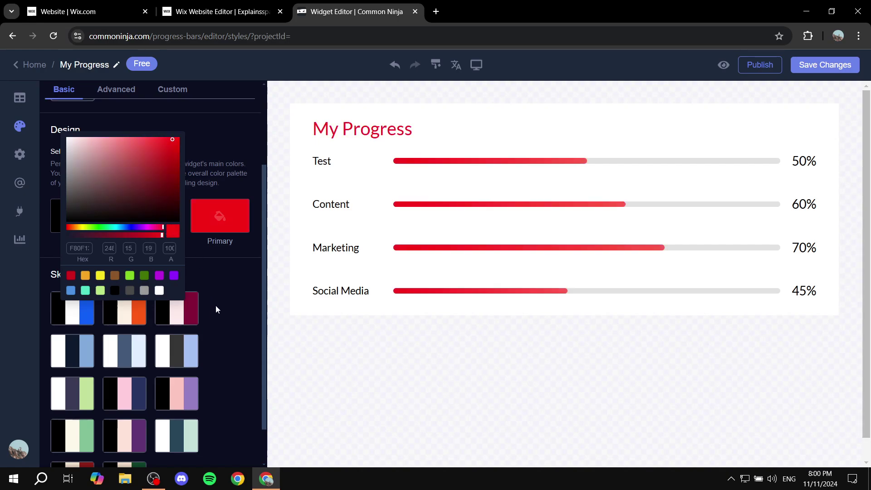
pyautogui.click(216, 310)
pyautogui.click(156, 217)
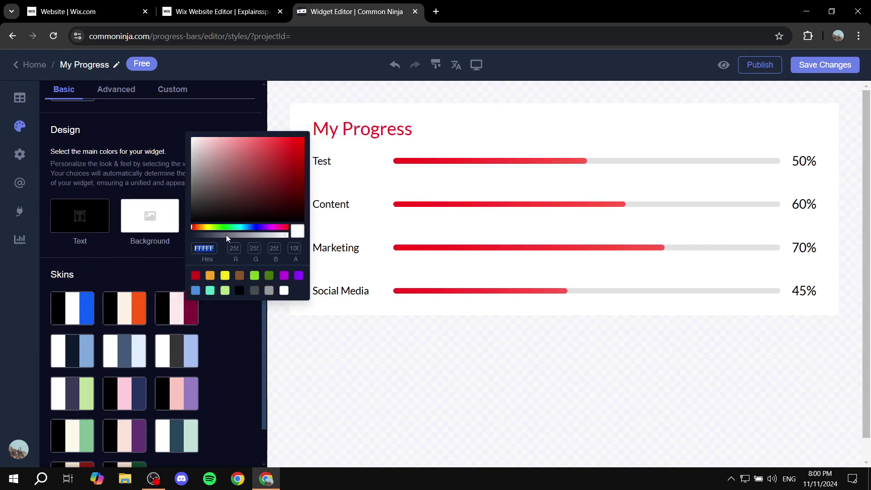
pyautogui.moveTo(227, 185); pyautogui.dragTo(174, 187)
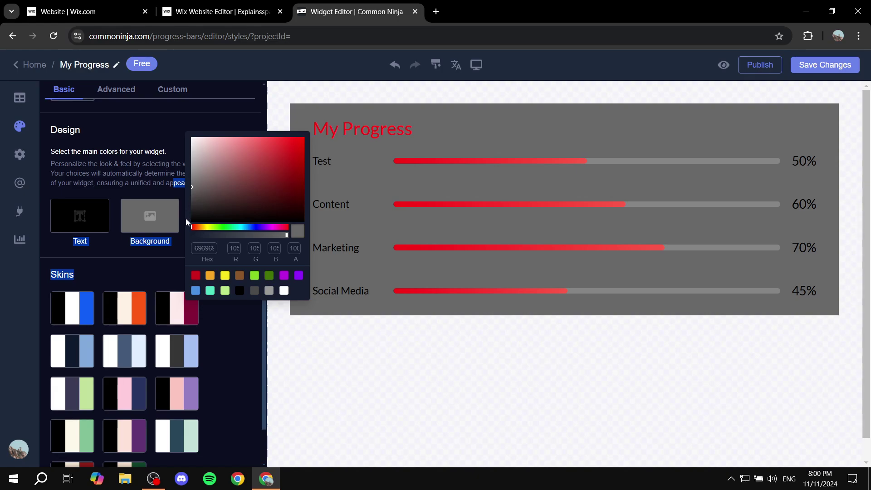
pyautogui.click(158, 261)
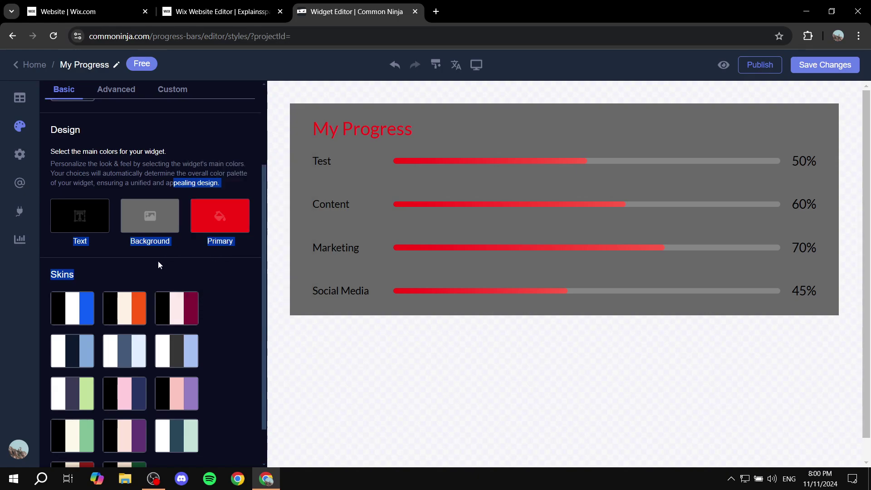
# Step: Apply the pink-and-maroon skin to the widget
pyautogui.click(177, 316)
pyautogui.scroll(-1, 220, 369)
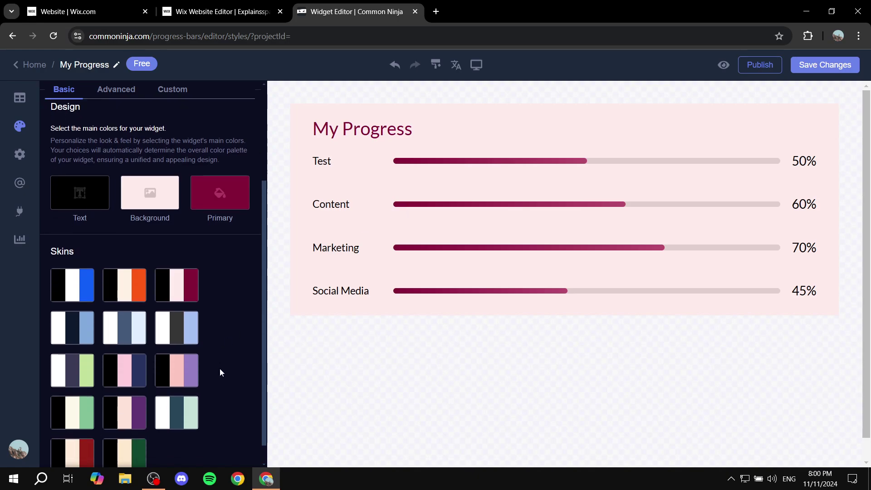
pyautogui.scroll(4, 213, 345)
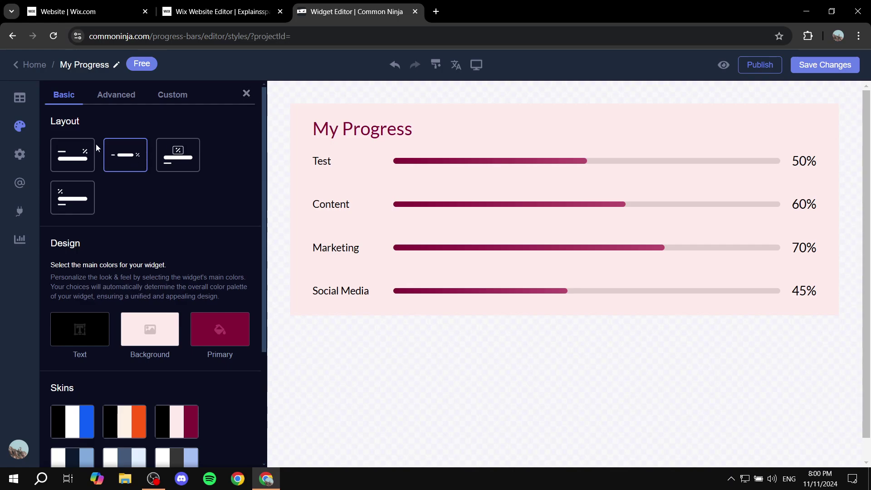
# Step: Save the widget into the Test project and copy its embed code
pyautogui.click(246, 94)
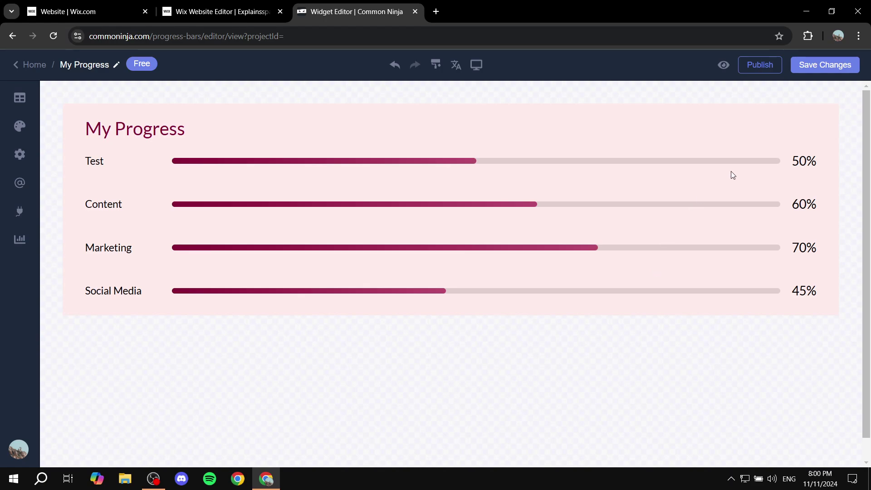
pyautogui.click(853, 67)
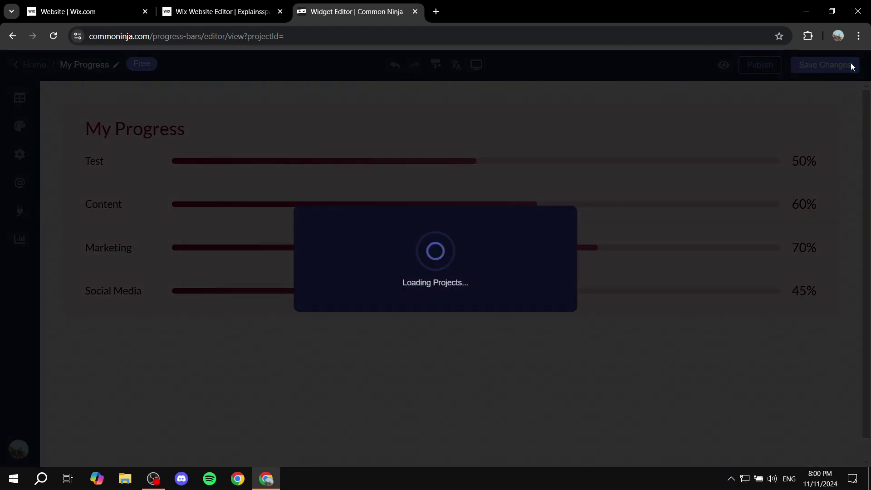
pyautogui.click(498, 271)
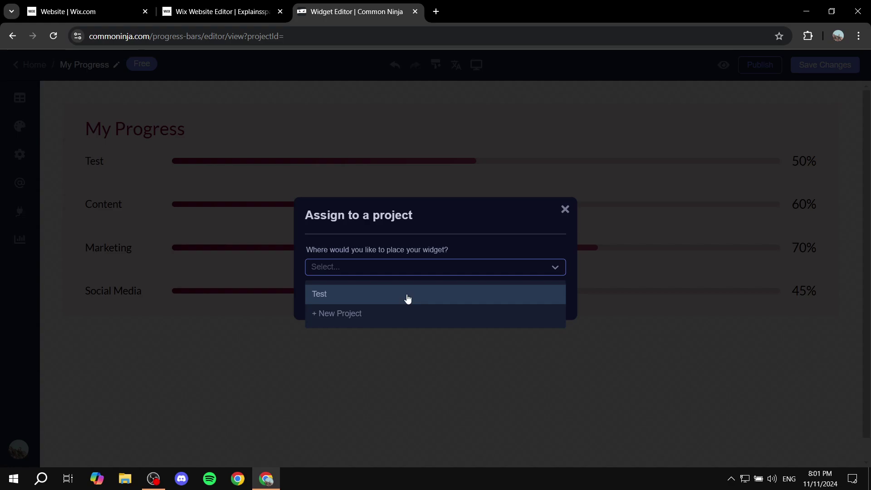
pyautogui.click(408, 298)
pyautogui.click(541, 306)
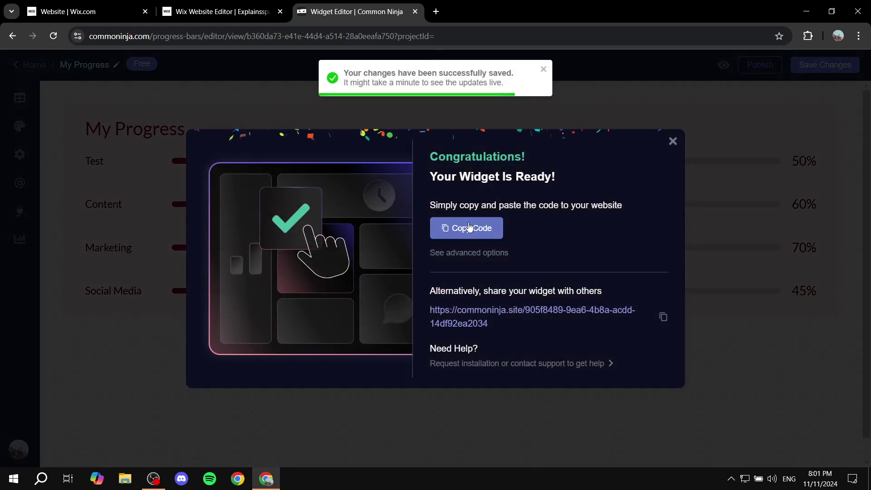
pyautogui.click(470, 227)
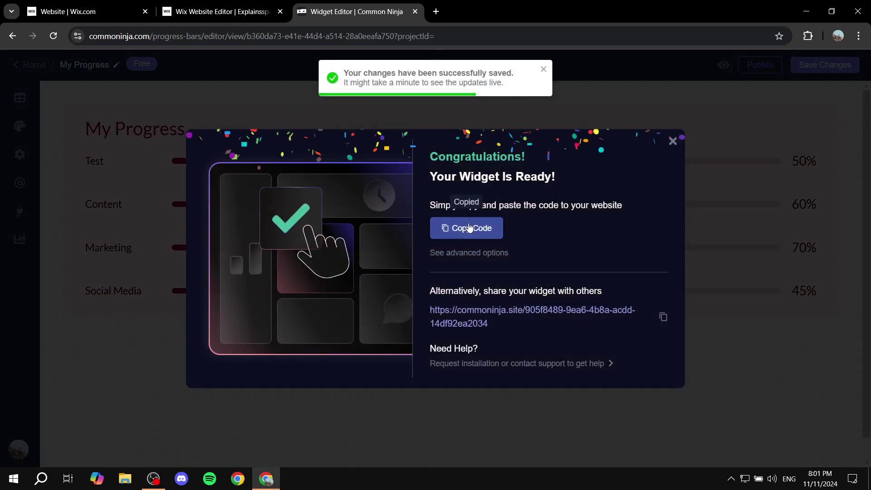
pyautogui.click(204, 5)
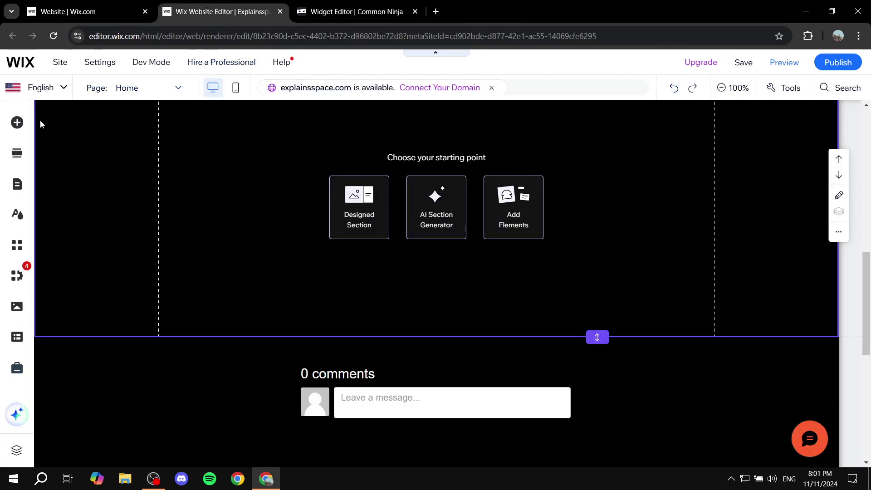
# Step: Add an Embed HTML element to the new section and paste the Common Ninja code
pyautogui.click(18, 124)
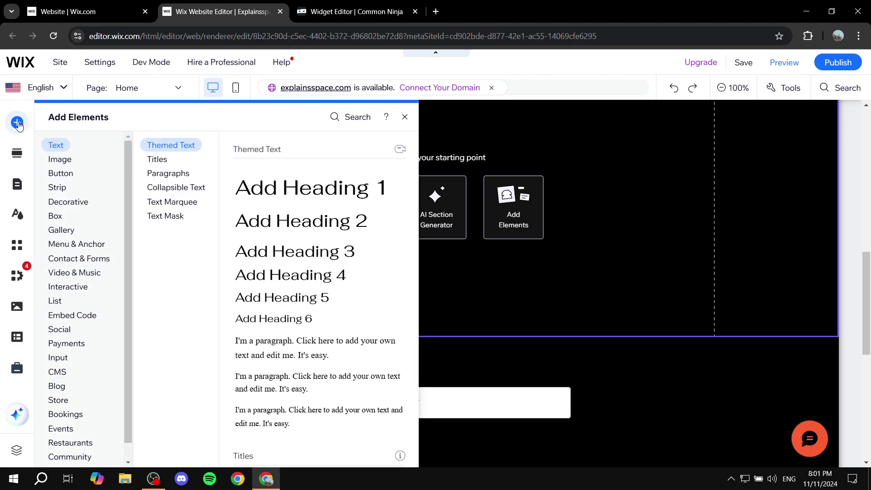
pyautogui.click(82, 344)
pyautogui.click(75, 316)
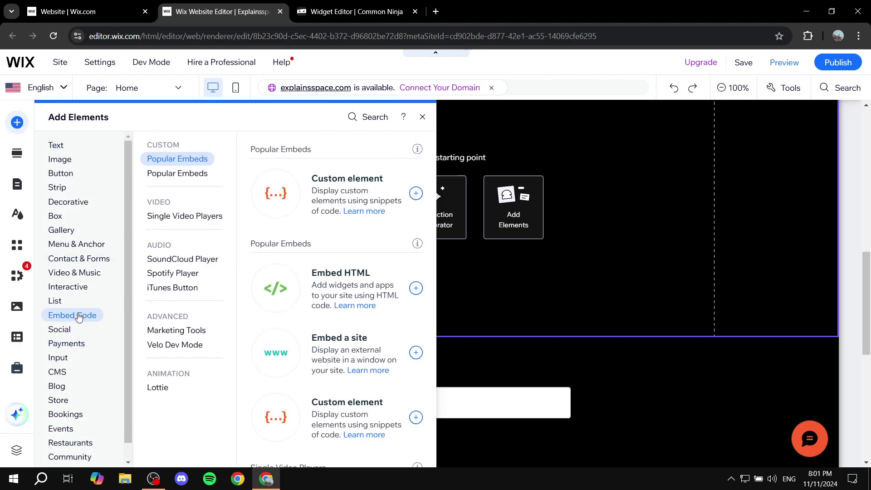
pyautogui.click(280, 290)
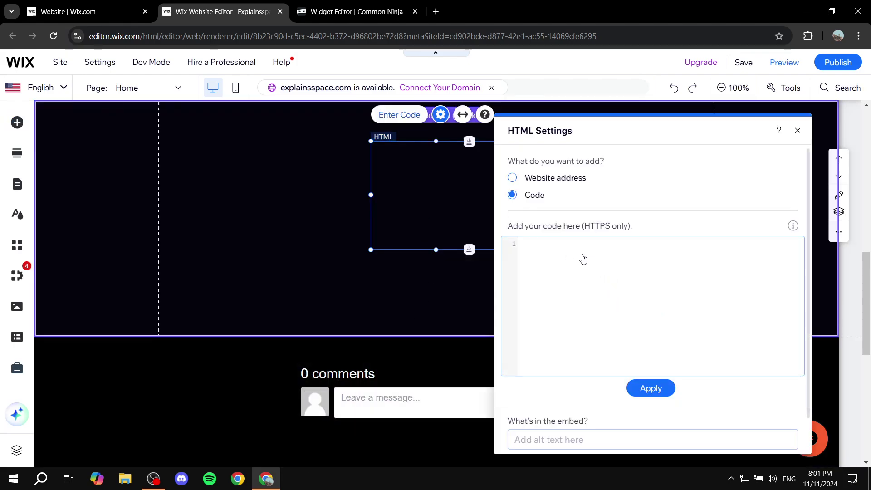
pyautogui.hotkey('ctrl', 'v')
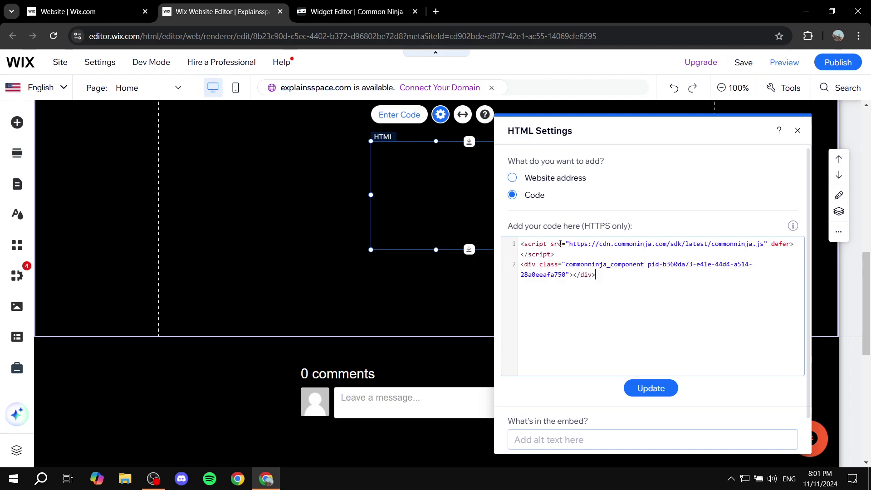
pyautogui.click(654, 388)
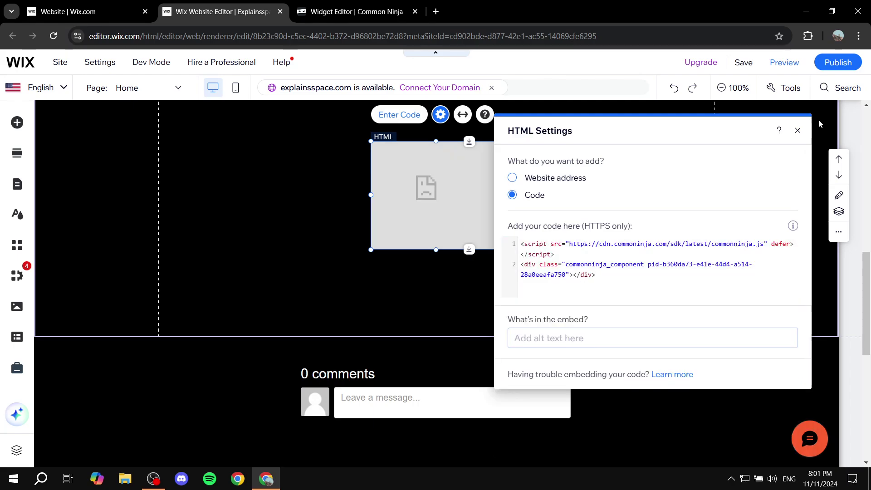
# Step: Move and enlarge the HTML embed so the full My Progress widget shows
pyautogui.click(799, 132)
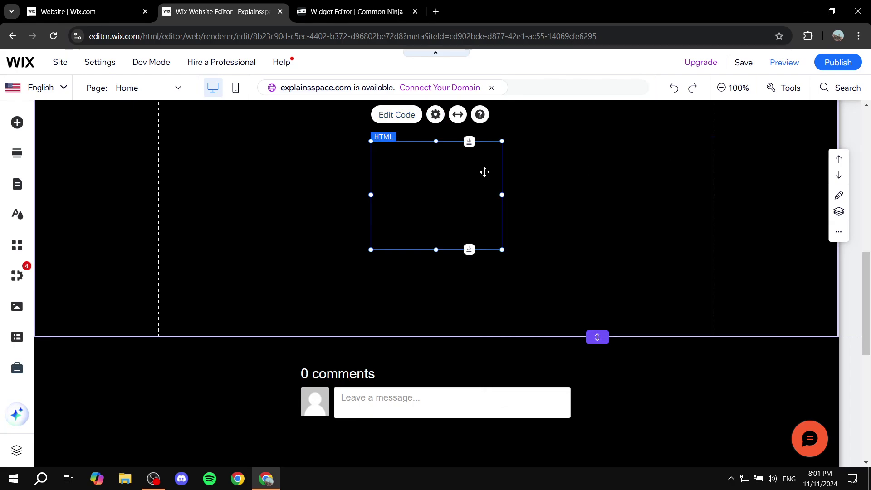
pyautogui.moveTo(390, 159); pyautogui.dragTo(306, 291)
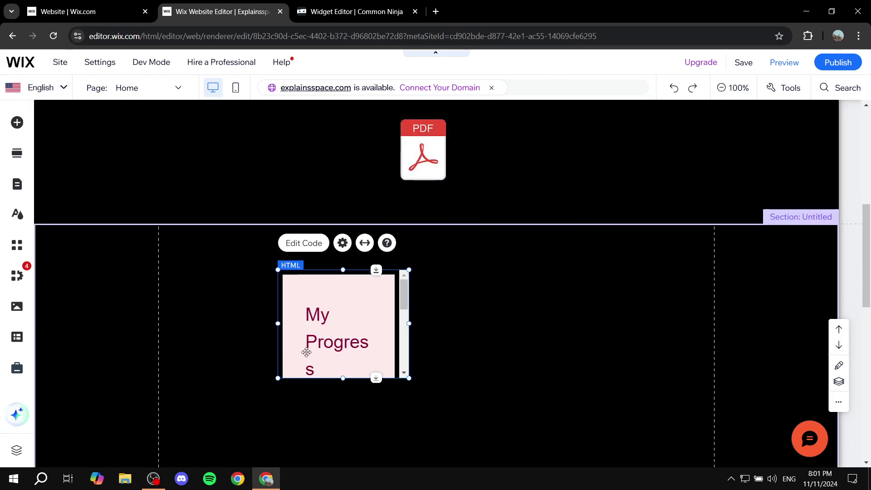
pyautogui.moveTo(305, 352); pyautogui.dragTo(197, 295)
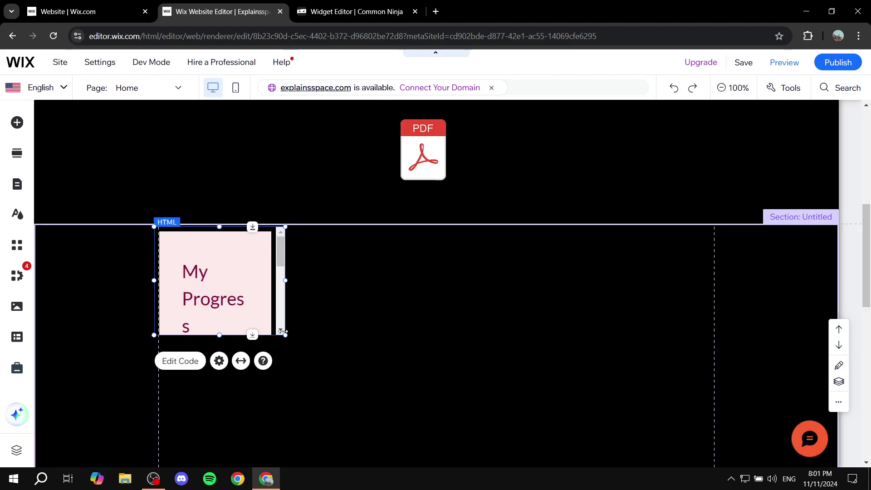
pyautogui.moveTo(285, 334); pyautogui.dragTo(685, 466)
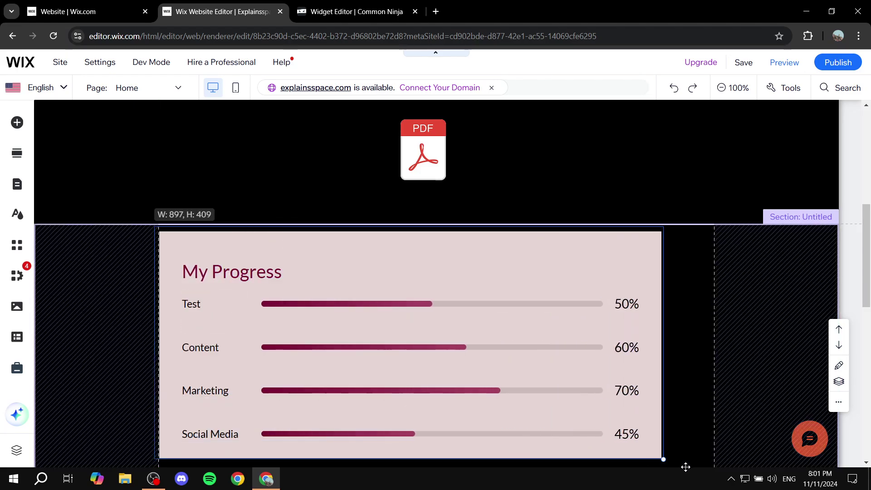
pyautogui.scroll(-3, 549, 247)
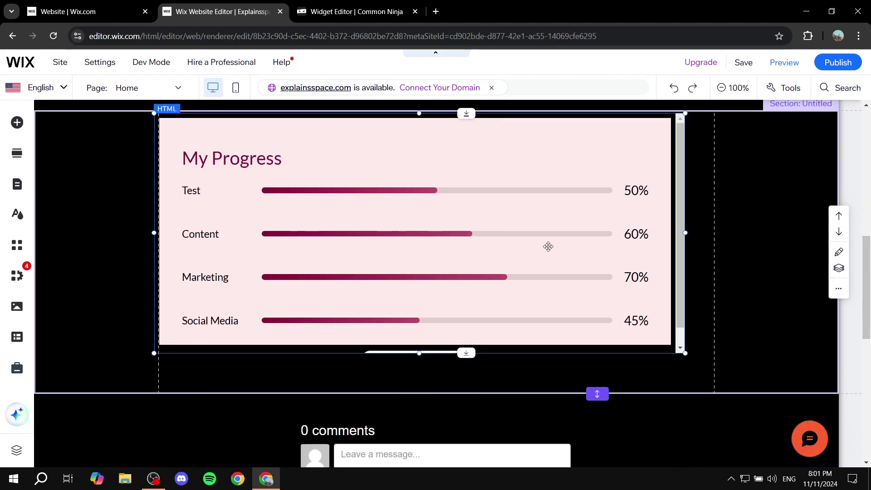
pyautogui.moveTo(549, 247)
pyautogui.mouseDown()
pyautogui.moveTo(577, 263)
pyautogui.moveTo(558, 260)
pyautogui.mouseUp()
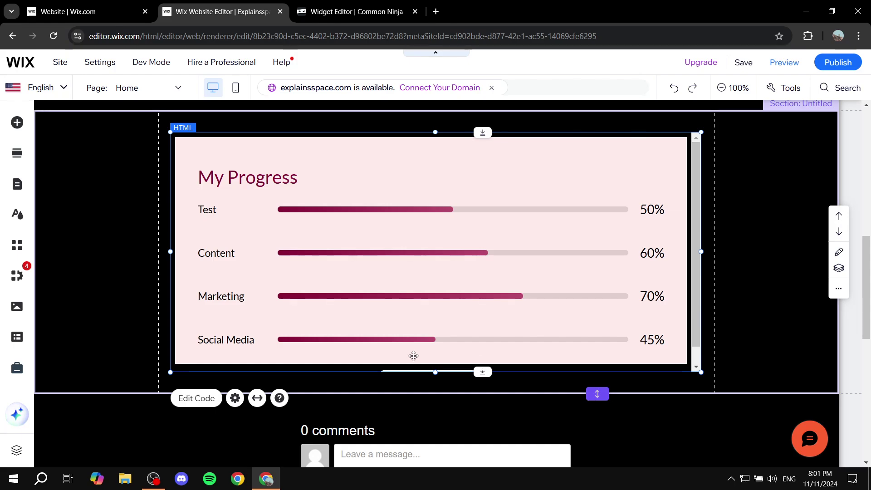